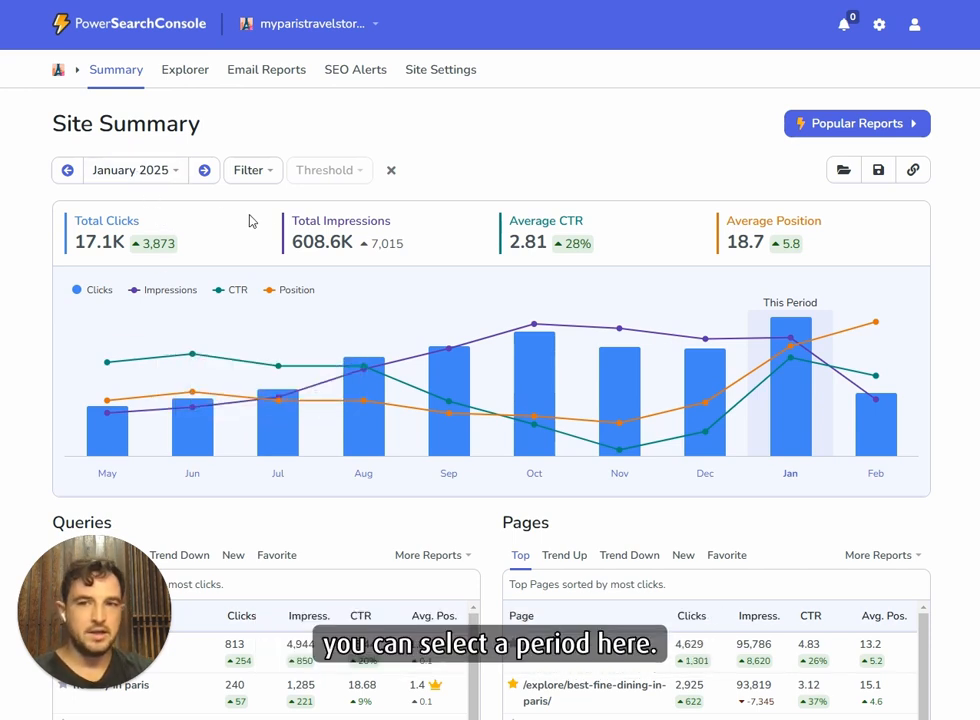
Inspect the monthly figures in the summary chart and the comparison options available for the January 2025 period.
{"action": "mouse_move", "coordinate": [781, 418]}
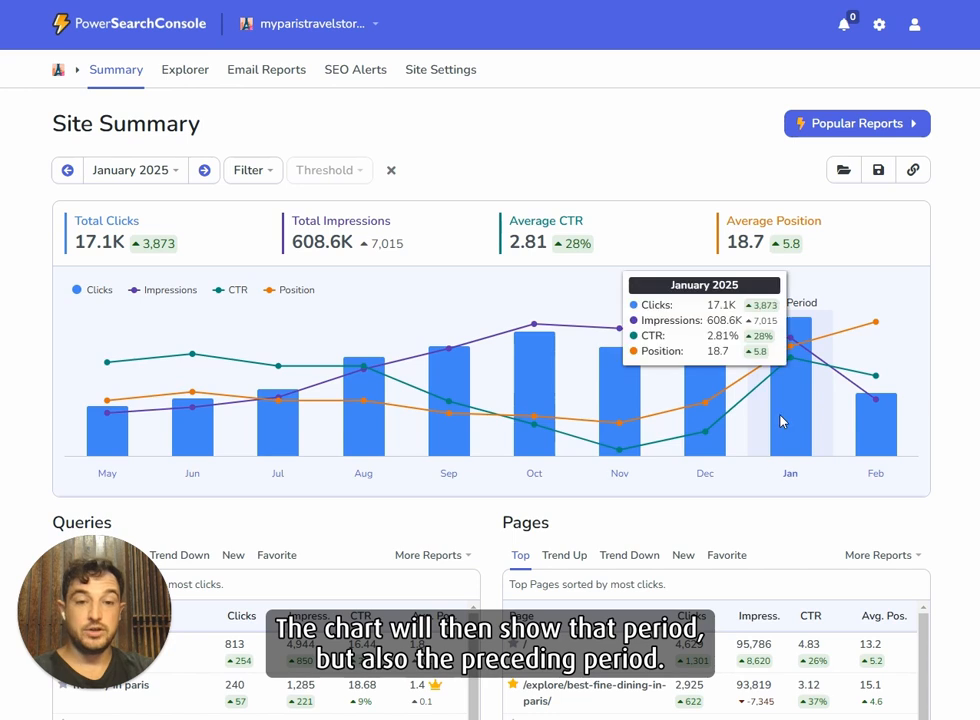
{"action": "mouse_move", "coordinate": [198, 443]}
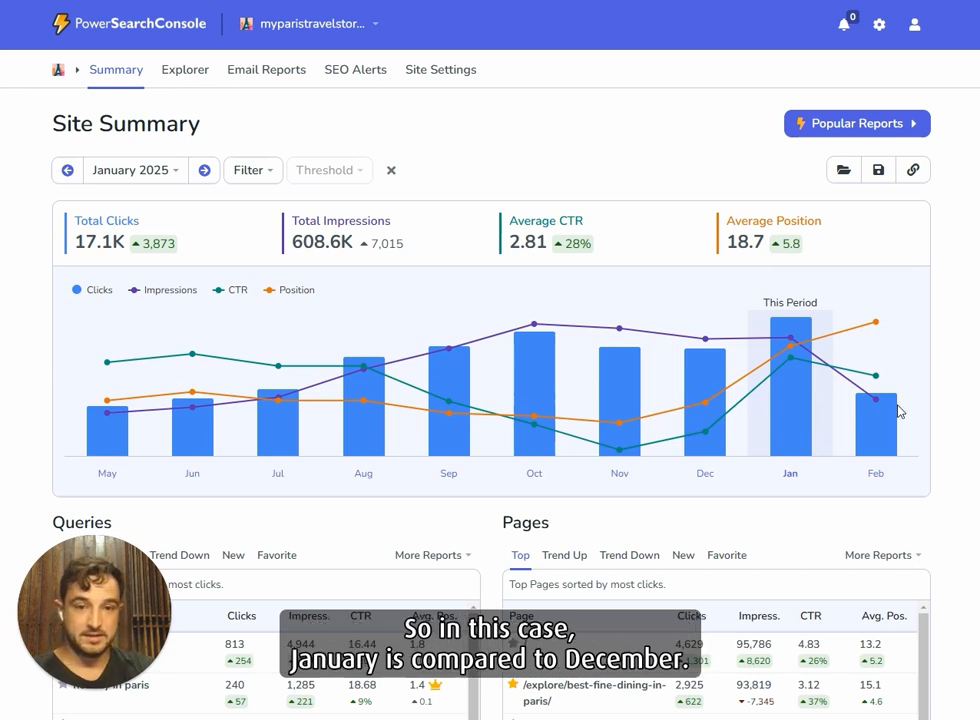
{"action": "mouse_move", "coordinate": [714, 458]}
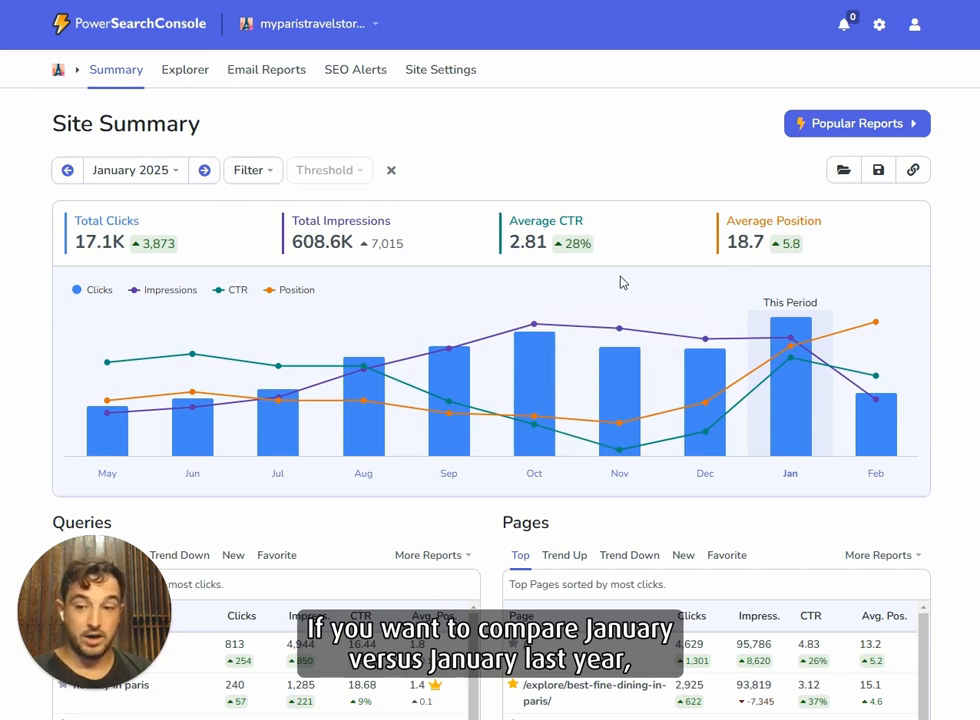
{"action": "left_click", "coordinate": [133, 172]}
{"action": "mouse_move", "coordinate": [157, 365]}
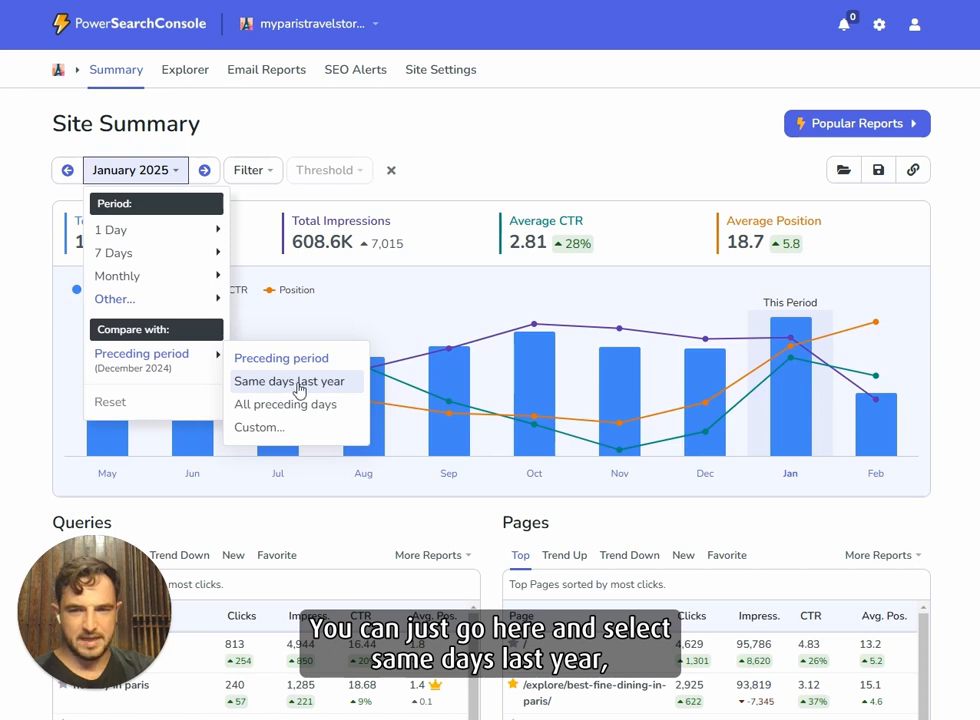
{"action": "left_click", "coordinate": [516, 155]}
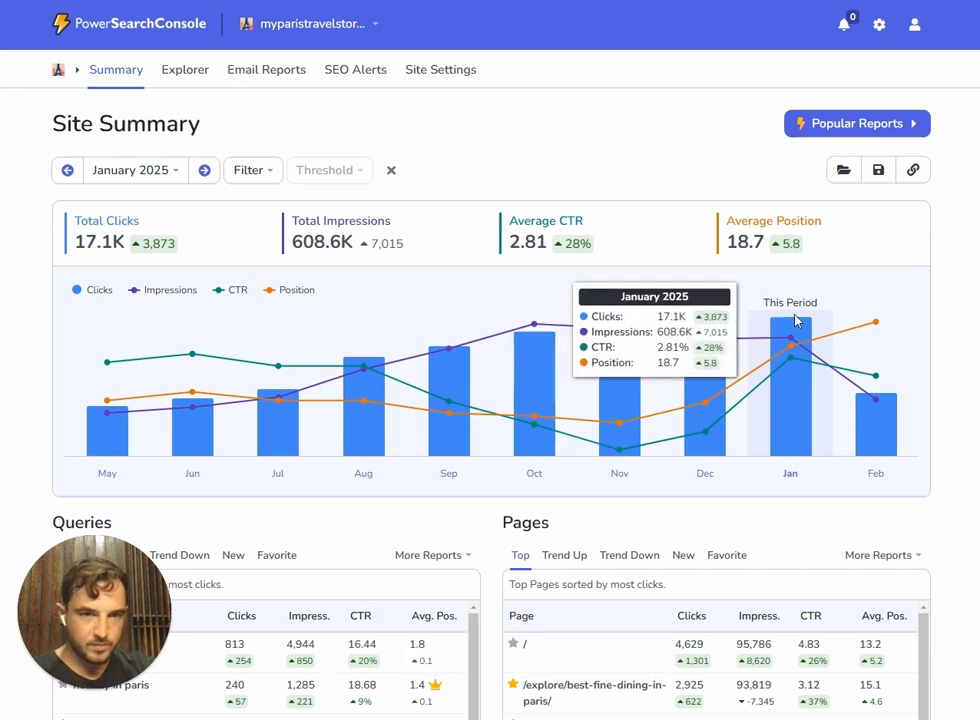
Look through the Queries, Pages, Sections, Countries and Devices tables below the chart.
{"action": "scroll", "coordinate": [947, 219], "scroll_direction": "down", "scroll_amount": 1}
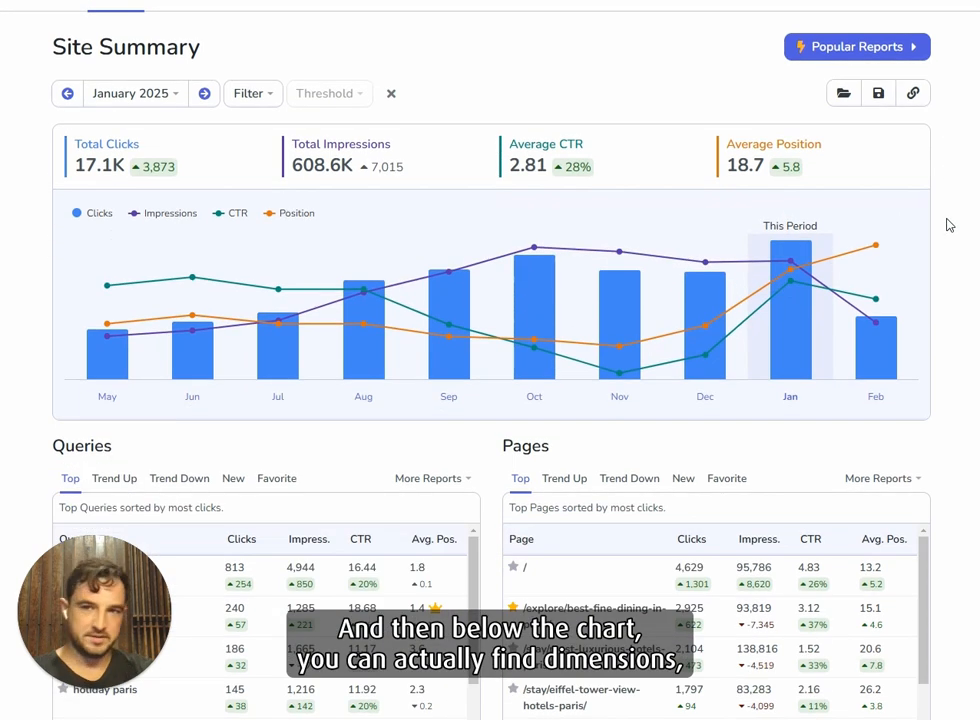
{"action": "scroll", "coordinate": [949, 225], "scroll_direction": "down", "scroll_amount": 5}
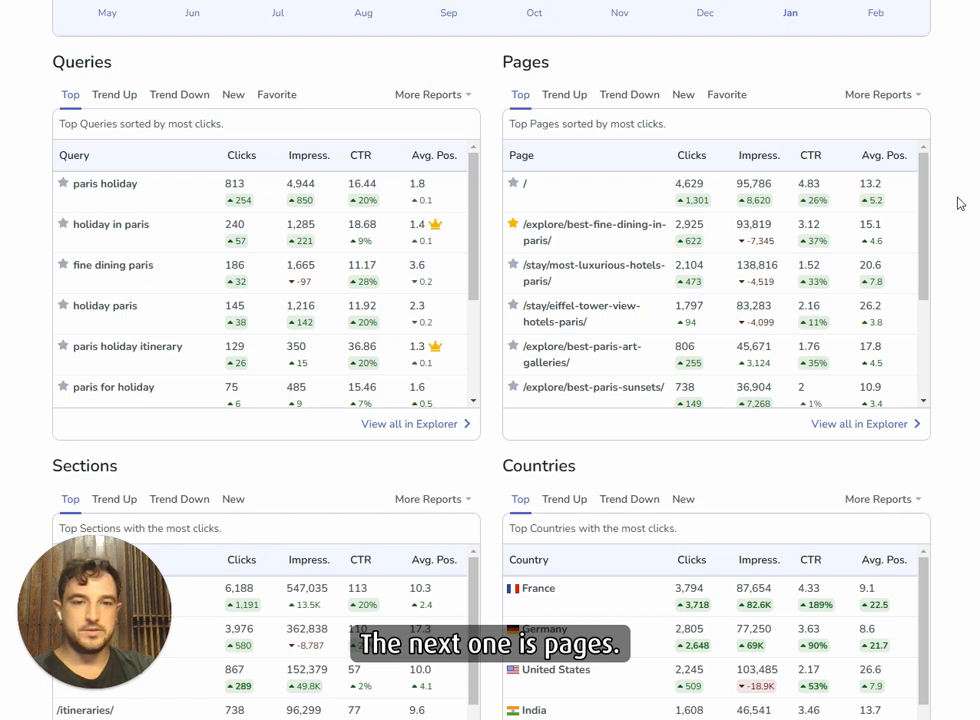
{"action": "scroll", "coordinate": [958, 203], "scroll_direction": "down", "scroll_amount": 3}
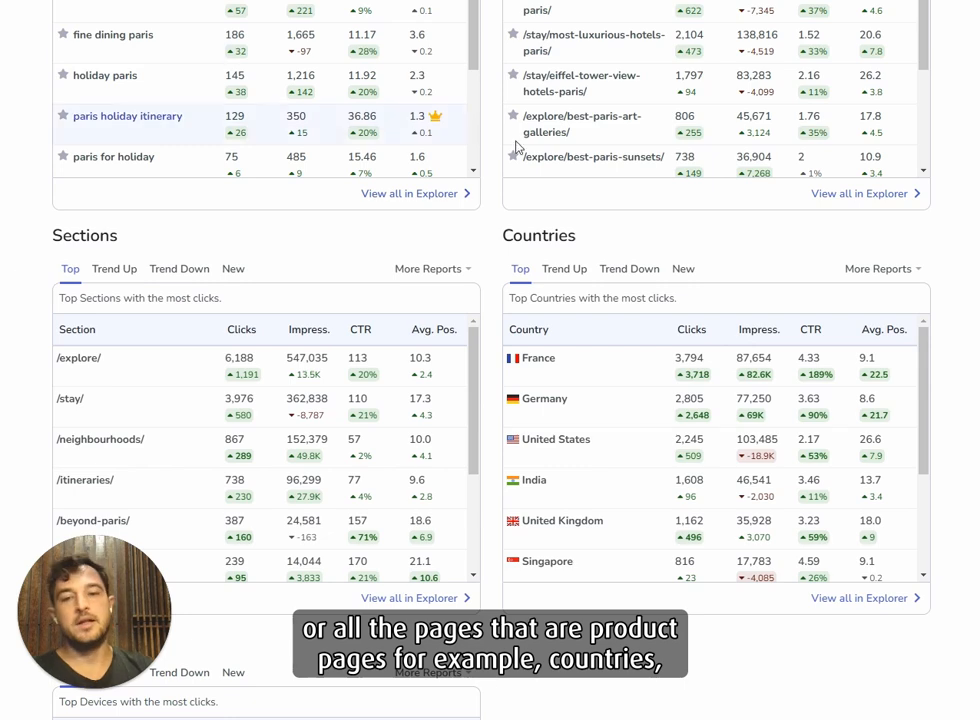
{"action": "scroll", "coordinate": [726, 390], "scroll_direction": "down", "scroll_amount": 4}
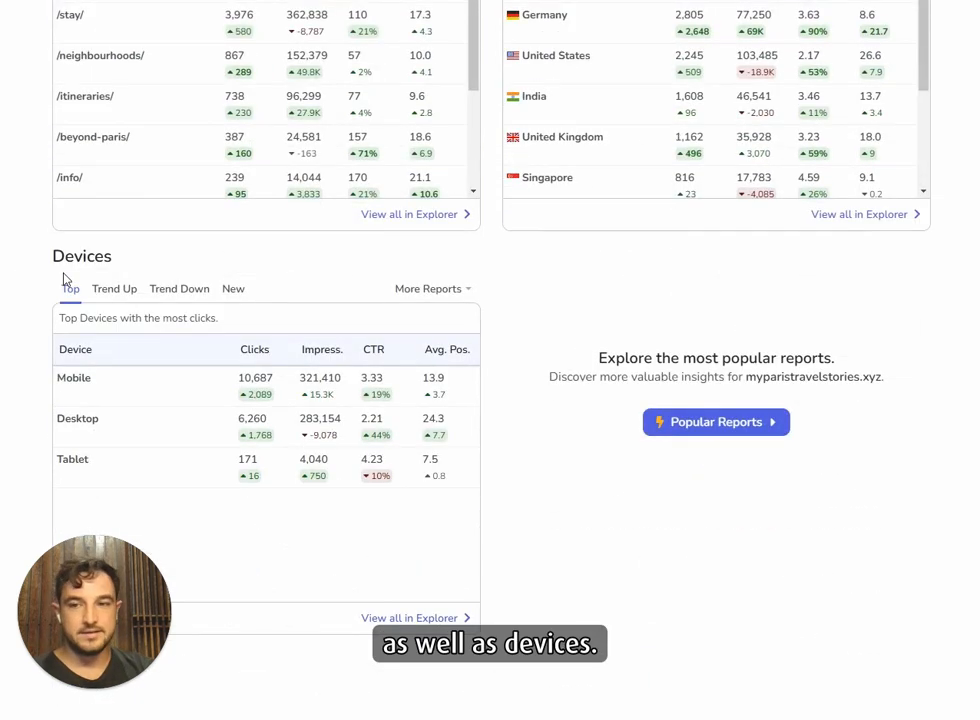
{"action": "scroll", "coordinate": [525, 361], "scroll_direction": "up", "scroll_amount": 10}
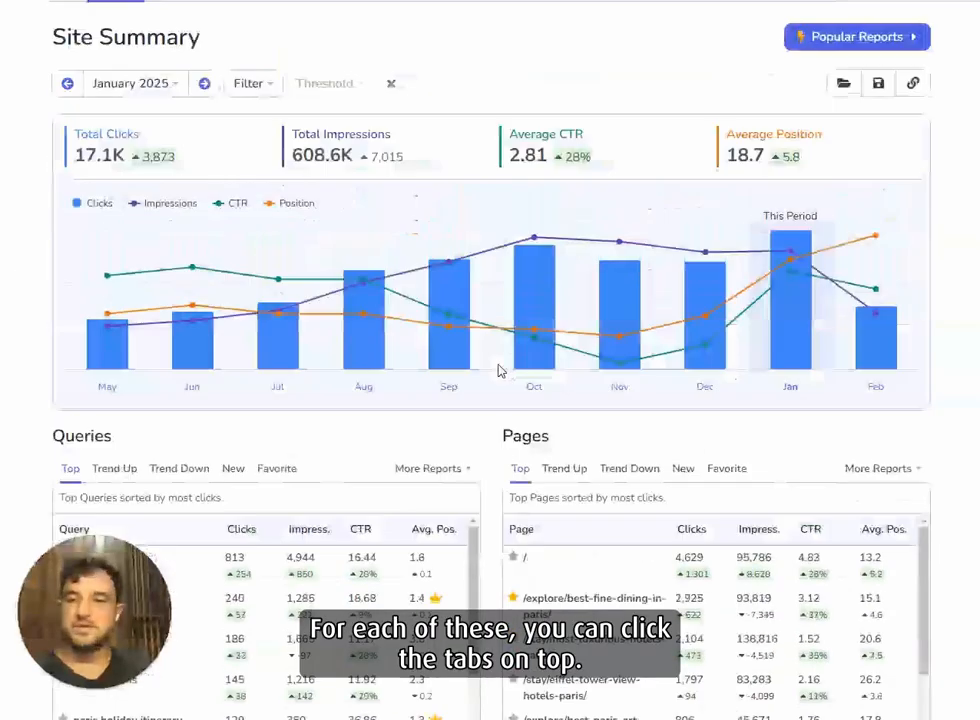
Show the Trend Up report in the Queries table and mark "paris holiday" and "paris holiday itinerary" as favorites.
{"action": "scroll", "coordinate": [510, 380], "scroll_direction": "down", "scroll_amount": 2}
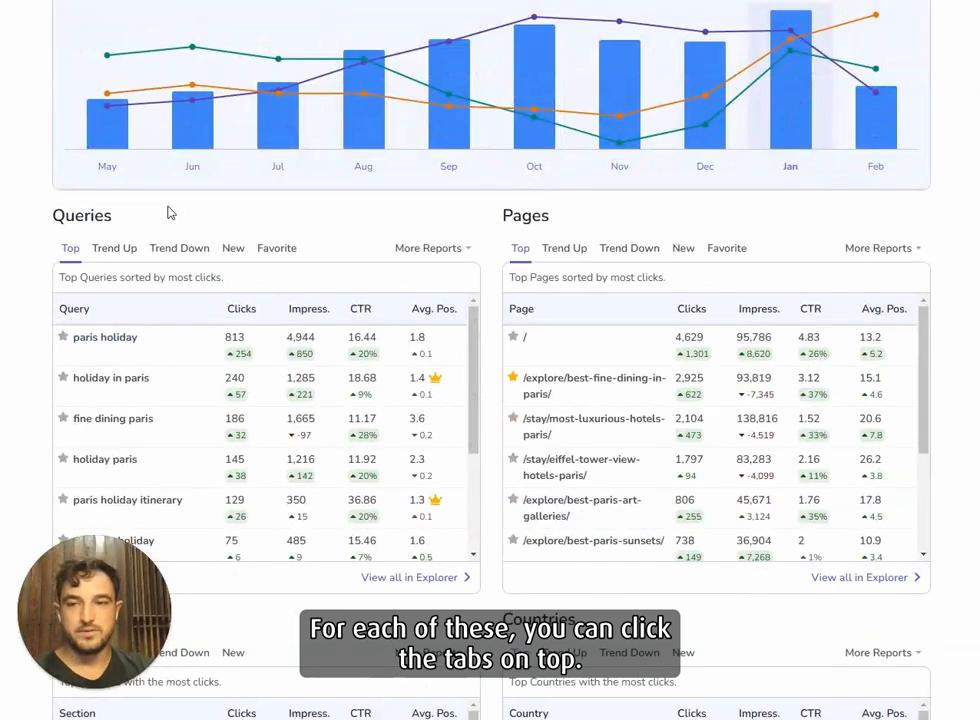
{"action": "left_click", "coordinate": [125, 248]}
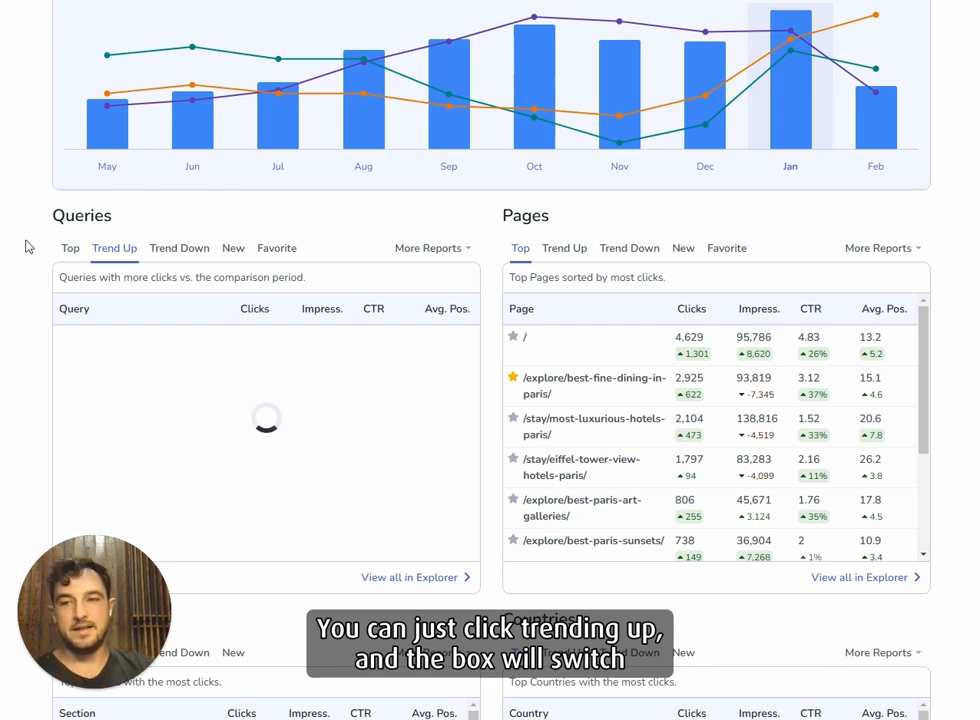
{"action": "scroll", "coordinate": [30, 247], "scroll_direction": "down", "scroll_amount": 1}
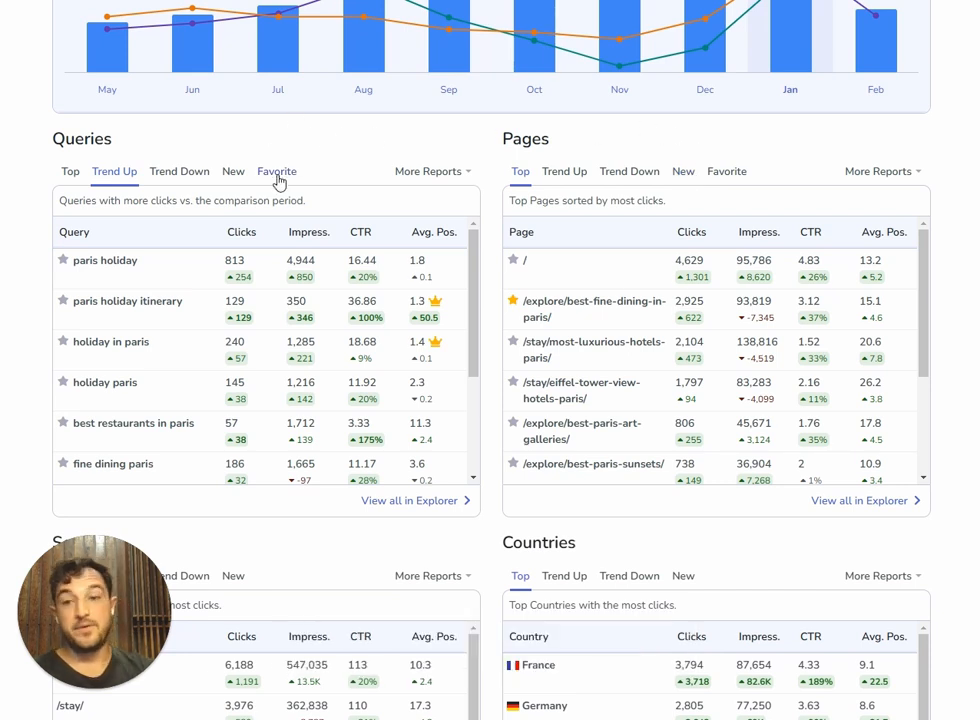
{"action": "left_click", "coordinate": [62, 262]}
{"action": "left_click", "coordinate": [63, 301]}
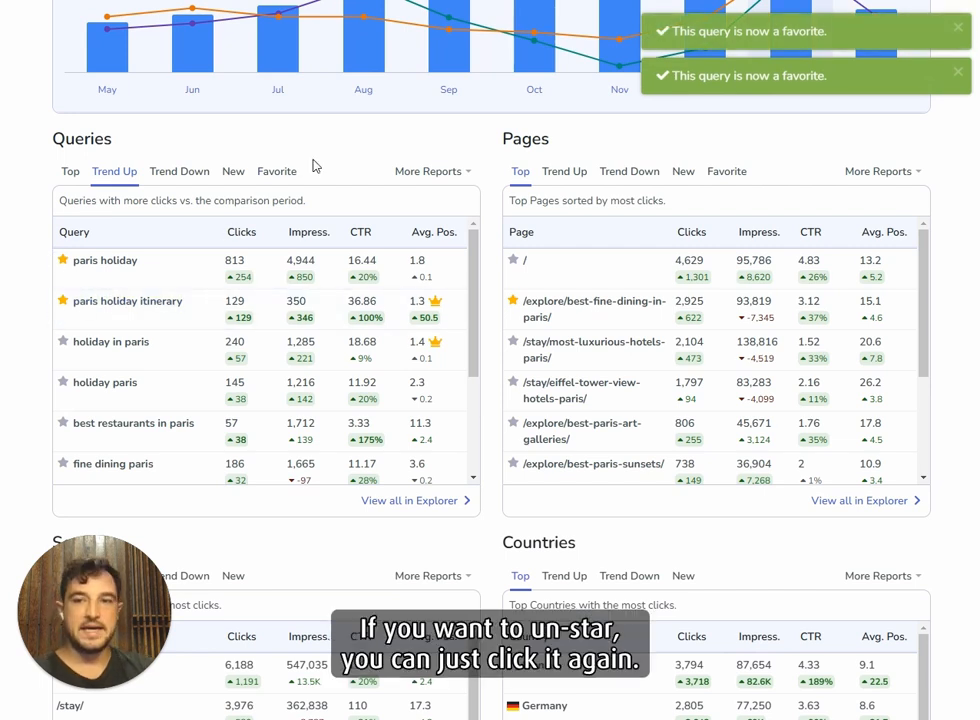
Review the additional impression and position reports offered for the Queries table, keeping the Trend Up report.
{"action": "left_click", "coordinate": [424, 174]}
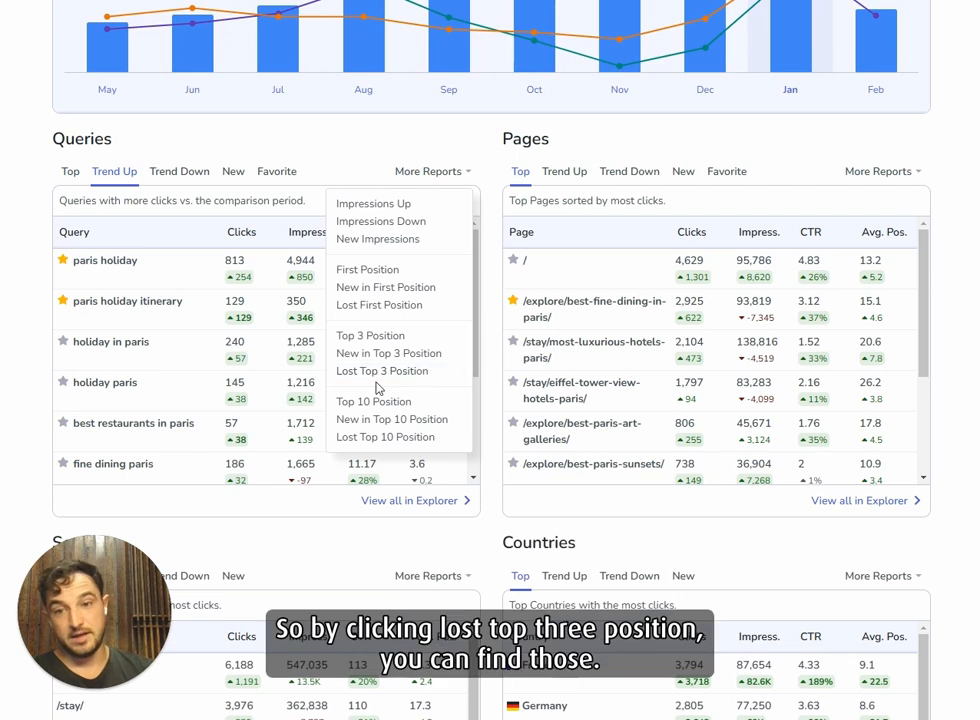
{"action": "left_click", "coordinate": [478, 142]}
{"action": "scroll", "coordinate": [504, 305], "scroll_direction": "down", "scroll_amount": 1}
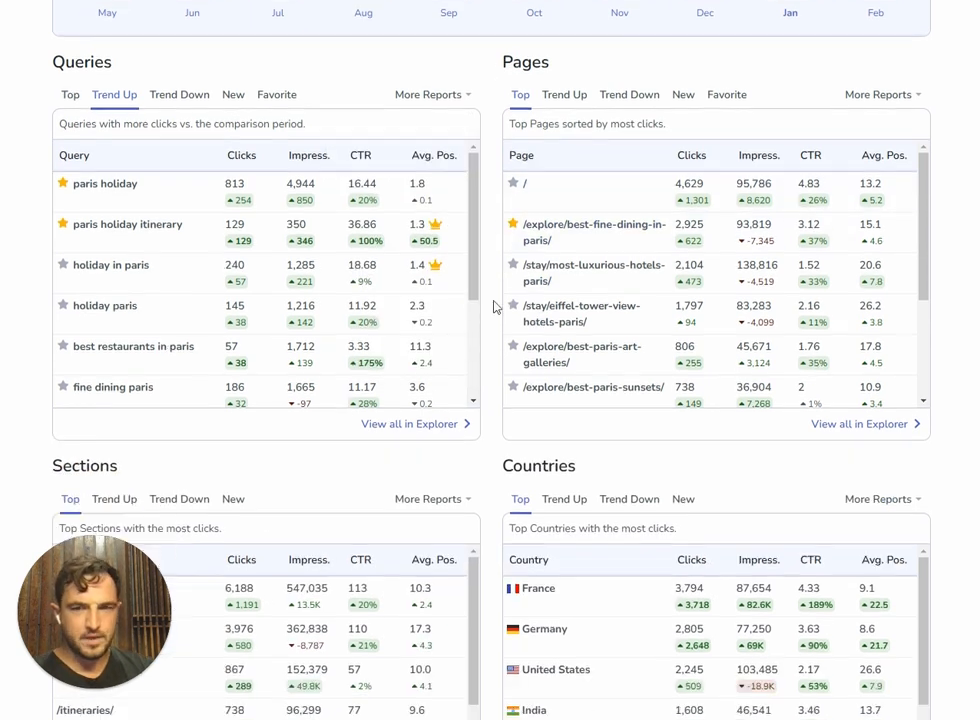
{"action": "scroll", "coordinate": [496, 306], "scroll_direction": "up", "scroll_amount": 1}
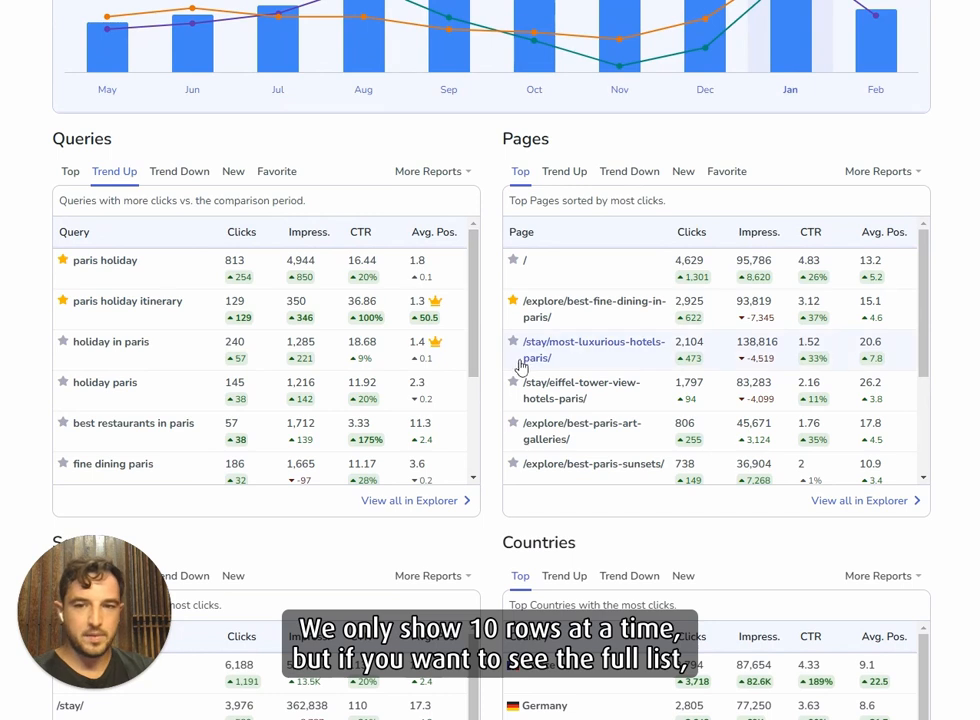
{"action": "scroll", "coordinate": [505, 385], "scroll_direction": "down", "scroll_amount": 1}
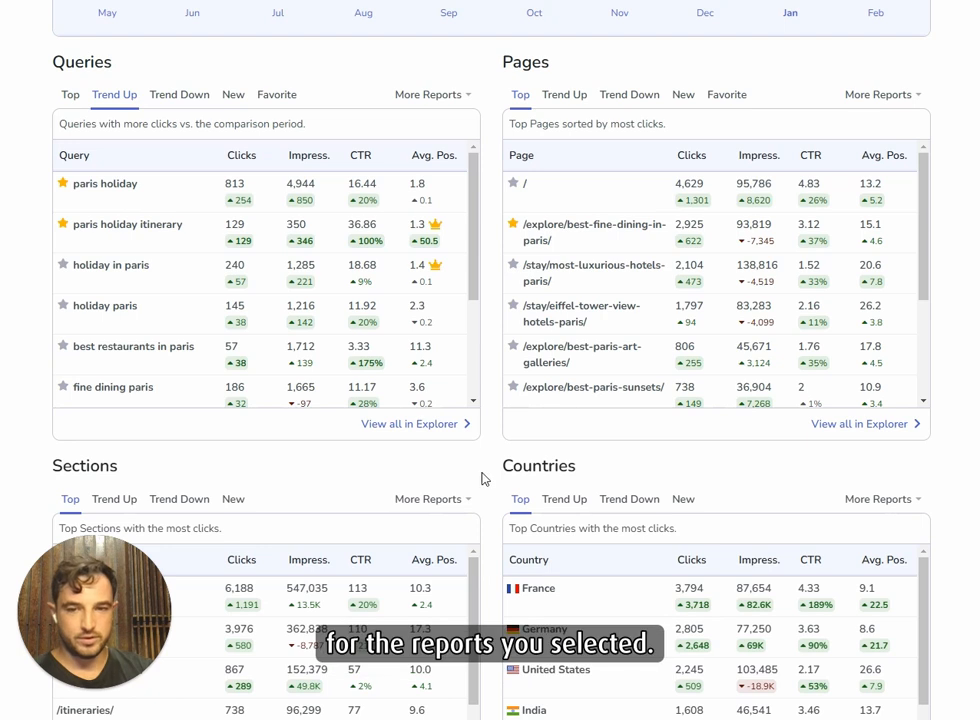
Browse the Popular Reports list from the end of the summary page and close it again.
{"action": "scroll", "coordinate": [492, 470], "scroll_direction": "down", "scroll_amount": 1}
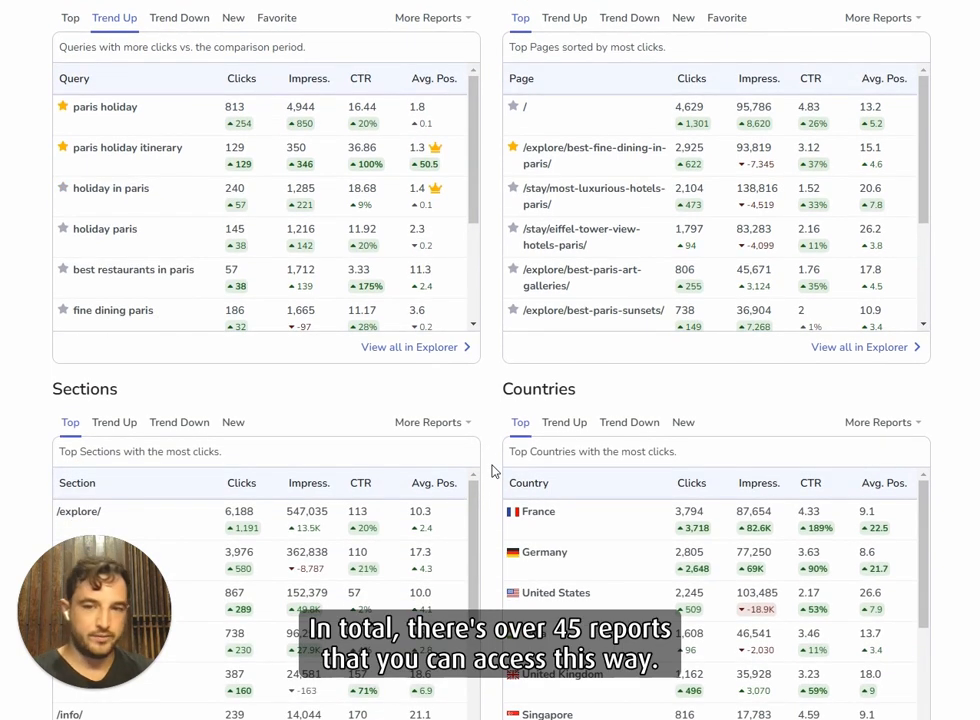
{"action": "scroll", "coordinate": [492, 470], "scroll_direction": "down", "scroll_amount": 7}
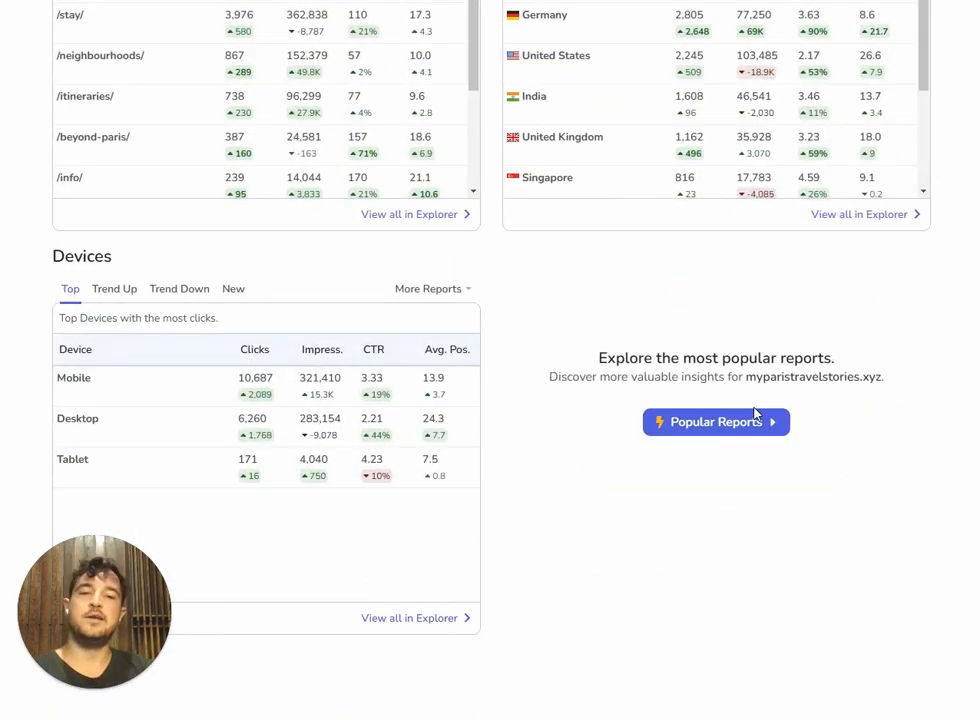
{"action": "left_click", "coordinate": [752, 428]}
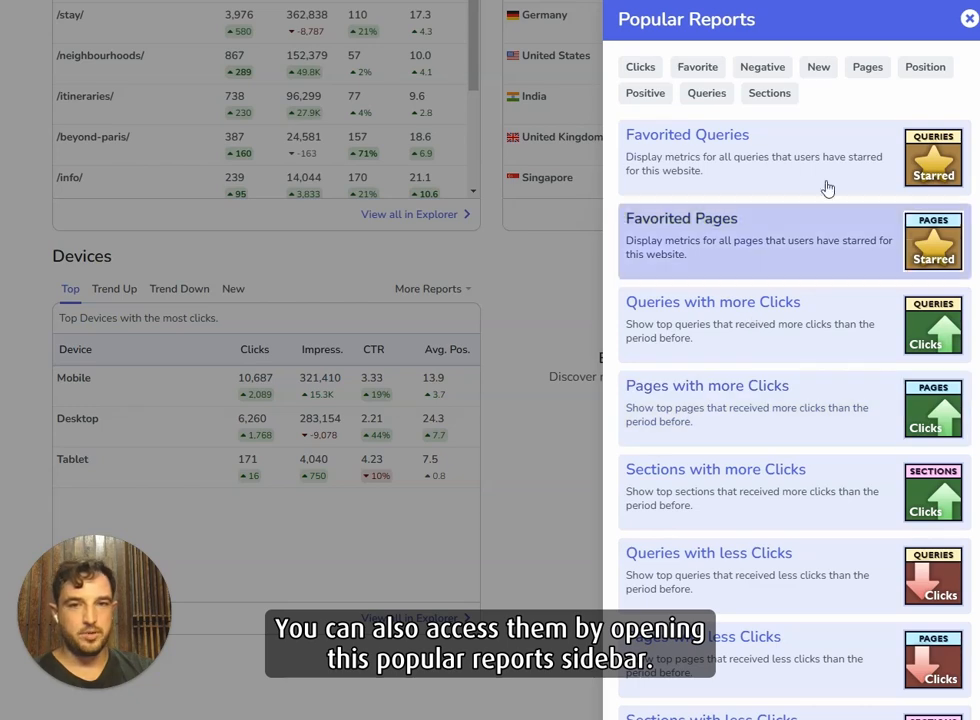
{"action": "scroll", "coordinate": [857, 175], "scroll_direction": "down", "scroll_amount": 5}
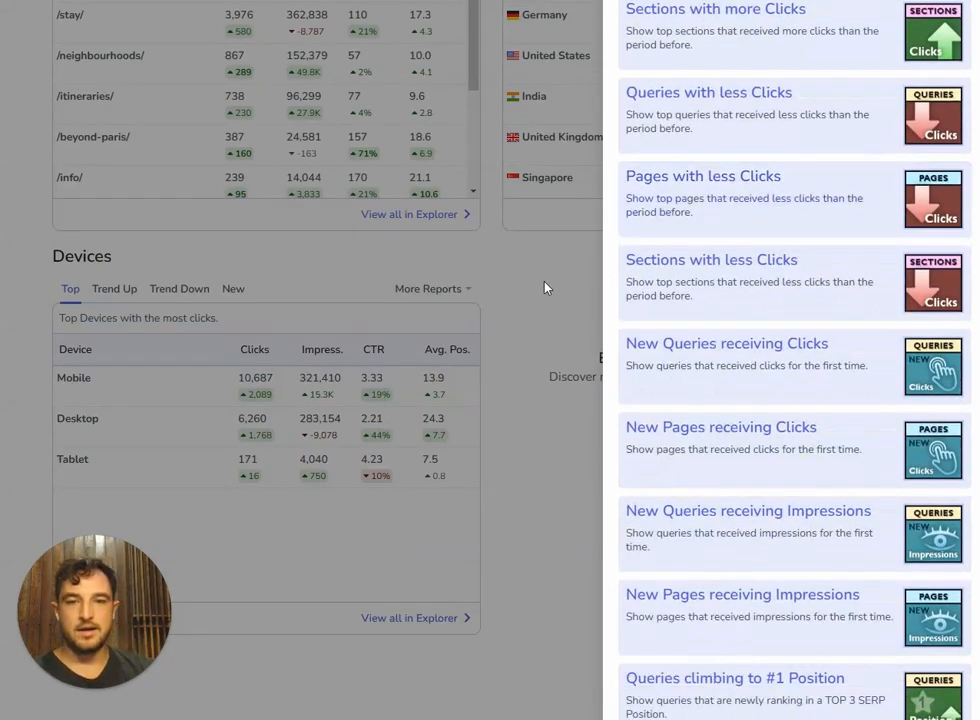
{"action": "left_click", "coordinate": [585, 300]}
Review the available summary filters, including the country, device, page and query options, without applying any.
{"action": "scroll", "coordinate": [512, 497], "scroll_direction": "up", "scroll_amount": 13}
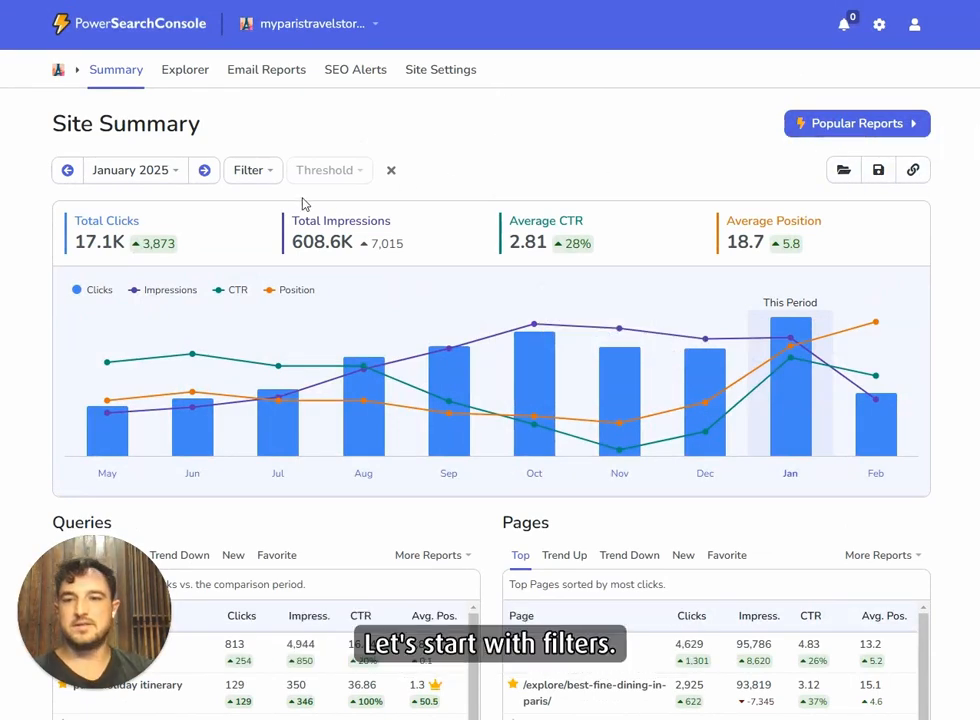
{"action": "left_click", "coordinate": [252, 171]}
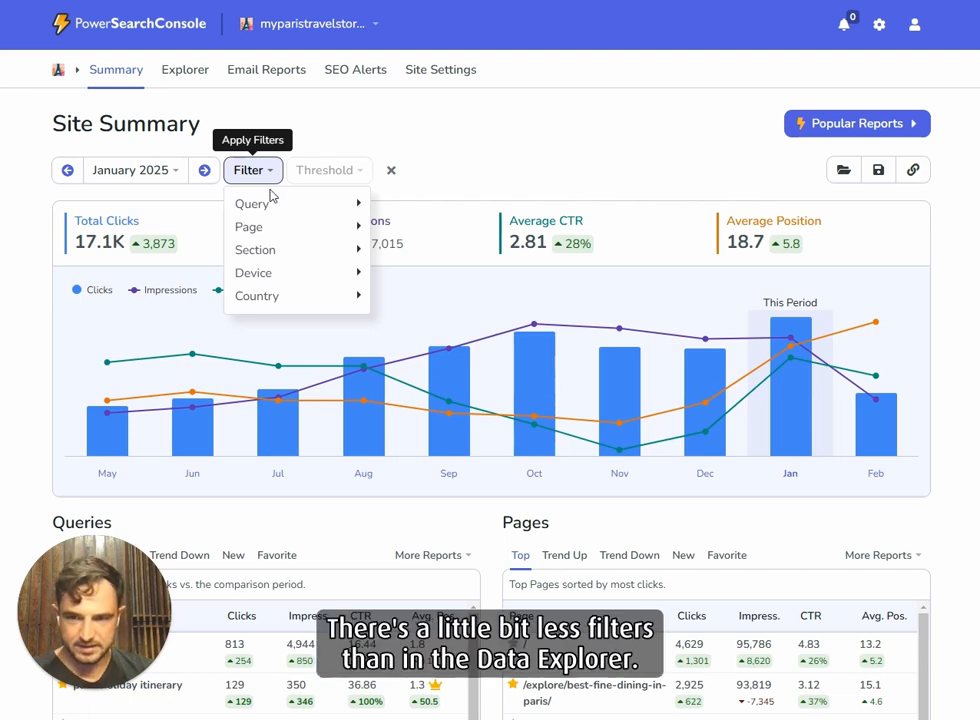
{"action": "left_click", "coordinate": [195, 88]}
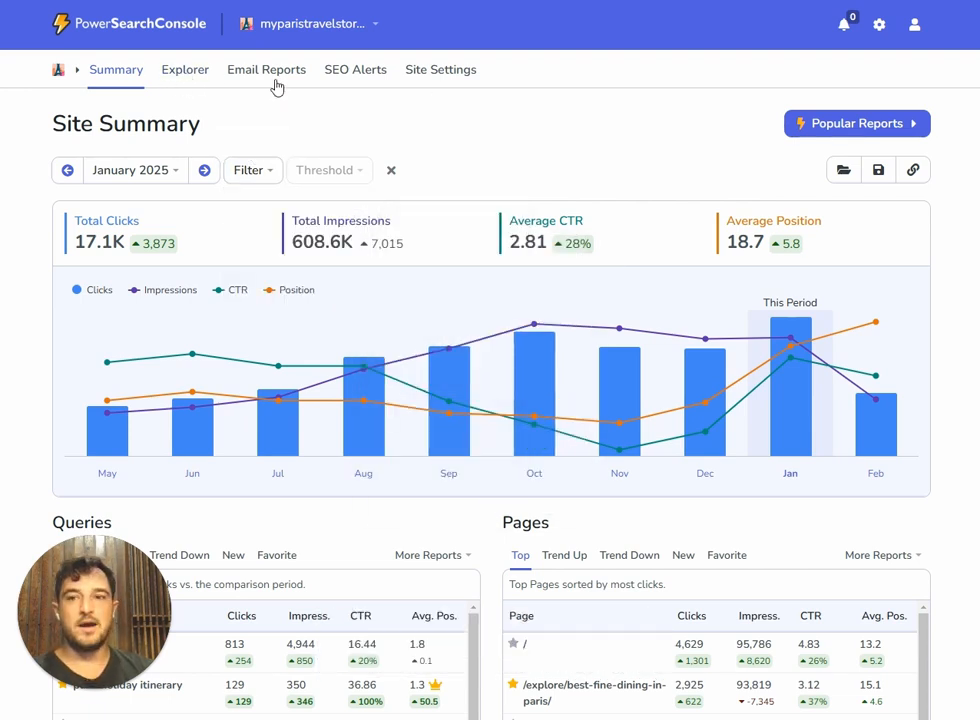
{"action": "left_click", "coordinate": [266, 172]}
{"action": "mouse_move", "coordinate": [310, 303]}
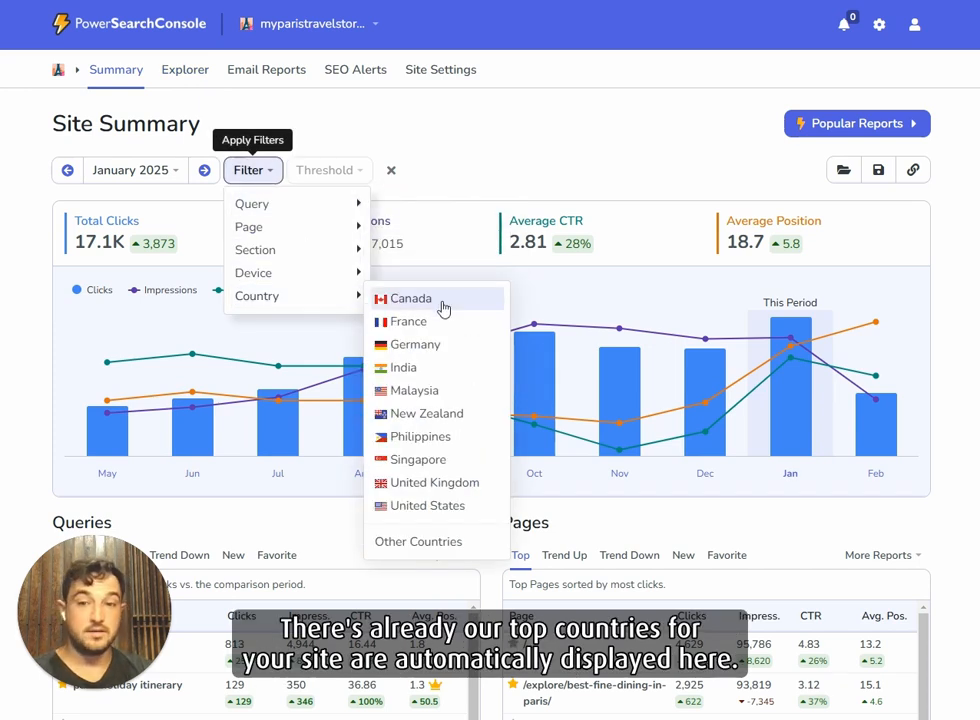
{"action": "mouse_move", "coordinate": [302, 278]}
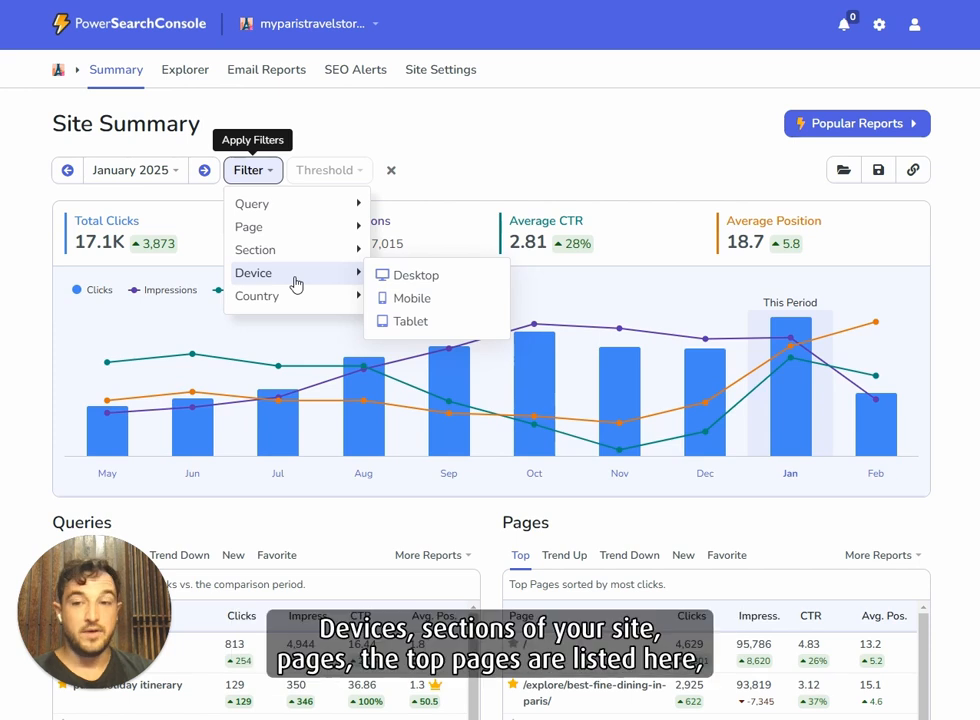
{"action": "mouse_move", "coordinate": [290, 237]}
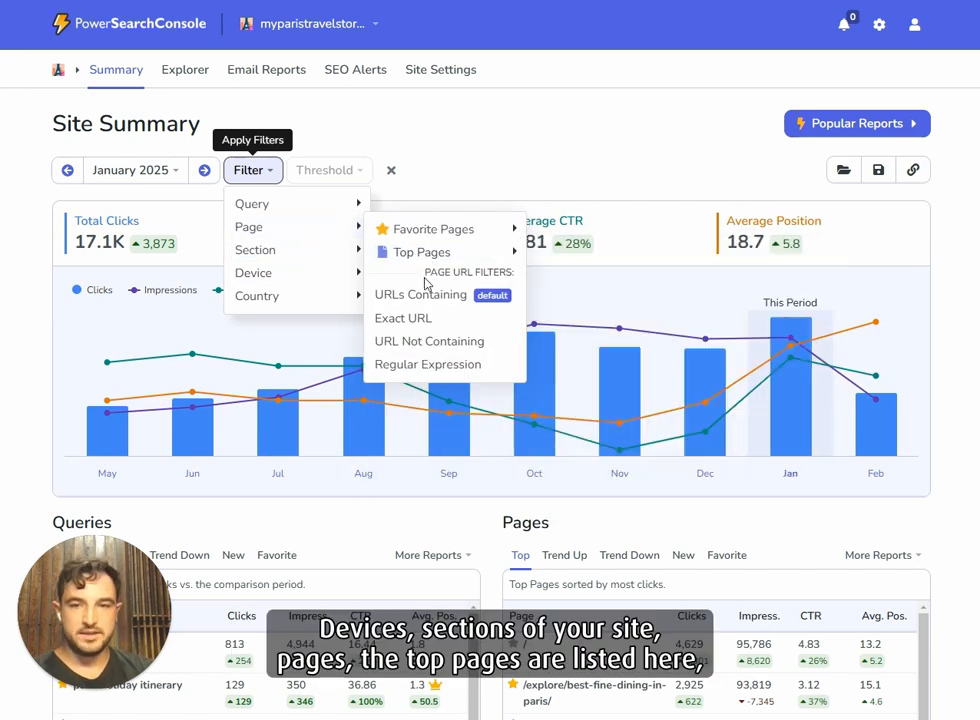
{"action": "mouse_move", "coordinate": [262, 205]}
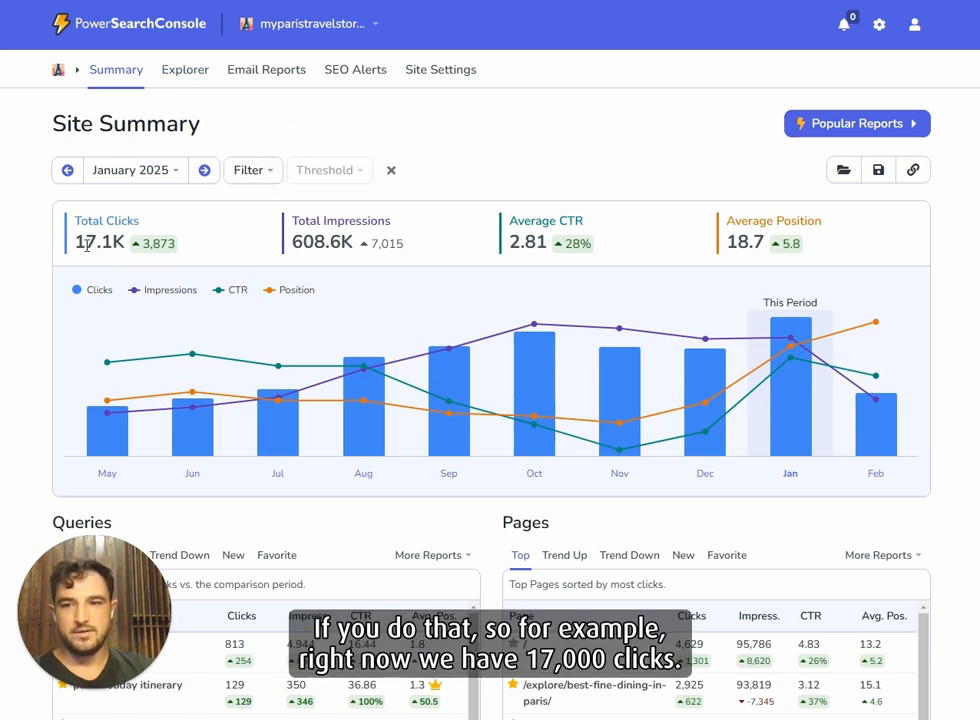
Filter the site summary by device to Mobile traffic only.
{"action": "left_click", "coordinate": [250, 170]}
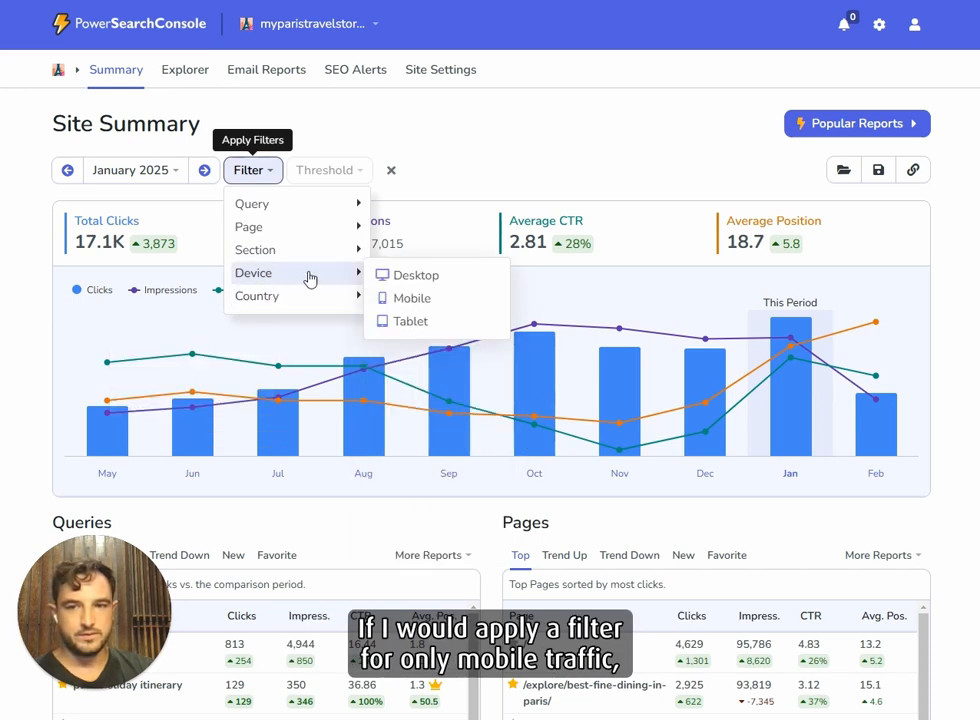
{"action": "left_click", "coordinate": [438, 300]}
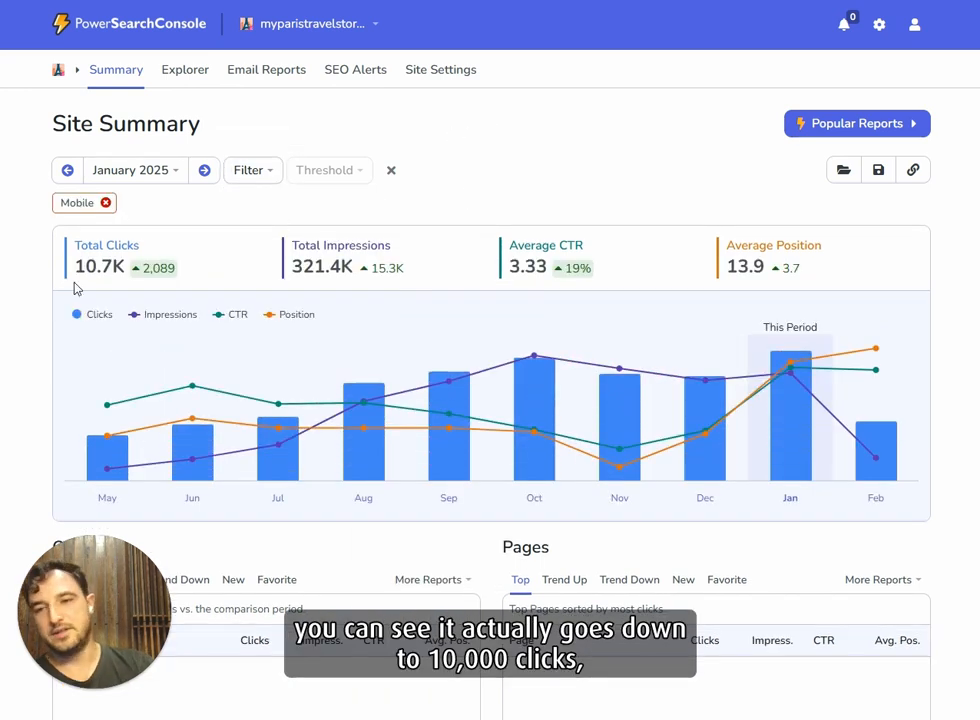
Examine the query, page, section, country and device tables for the Mobile-only traffic.
{"action": "scroll", "coordinate": [503, 343], "scroll_direction": "down", "scroll_amount": 10}
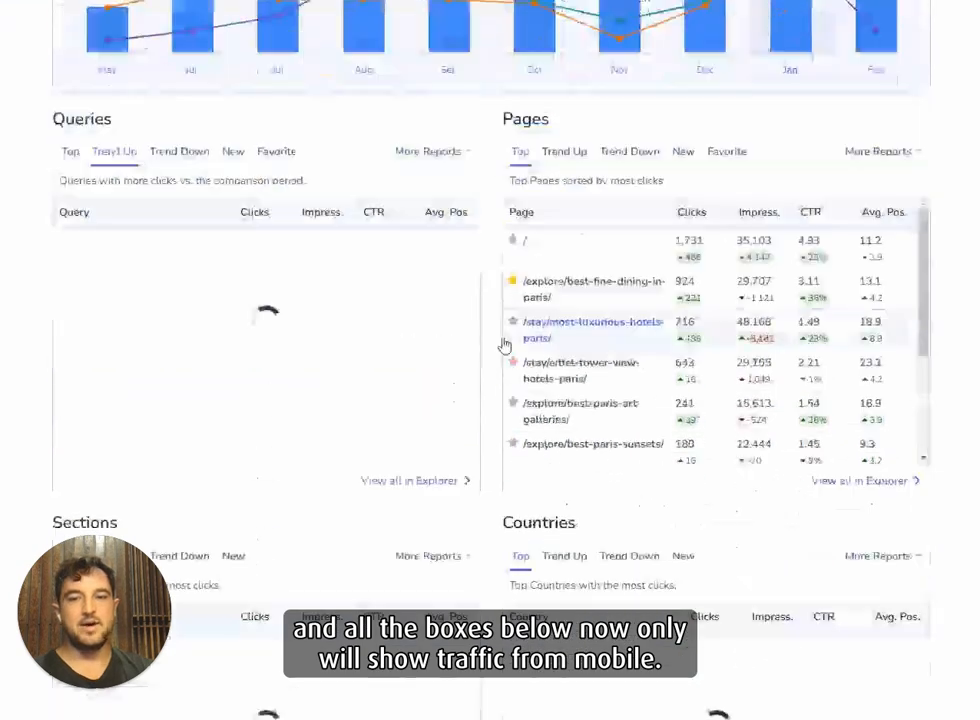
{"action": "scroll", "coordinate": [500, 326], "scroll_direction": "down", "scroll_amount": 2}
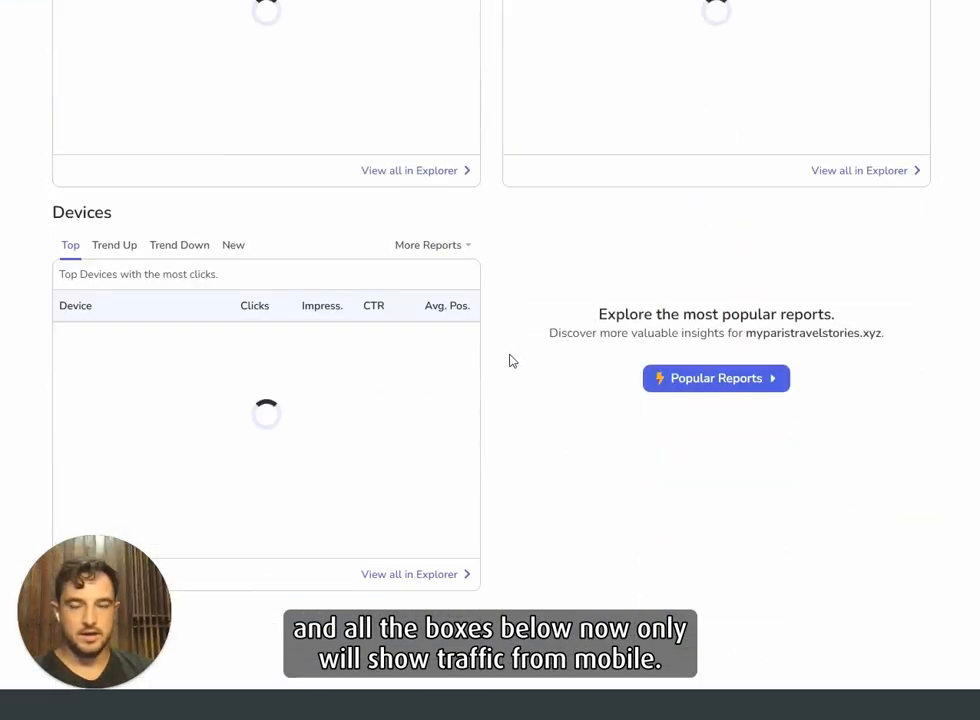
{"action": "scroll", "coordinate": [507, 363], "scroll_direction": "up", "scroll_amount": 5}
{"action": "scroll", "coordinate": [505, 360], "scroll_direction": "up", "scroll_amount": 2}
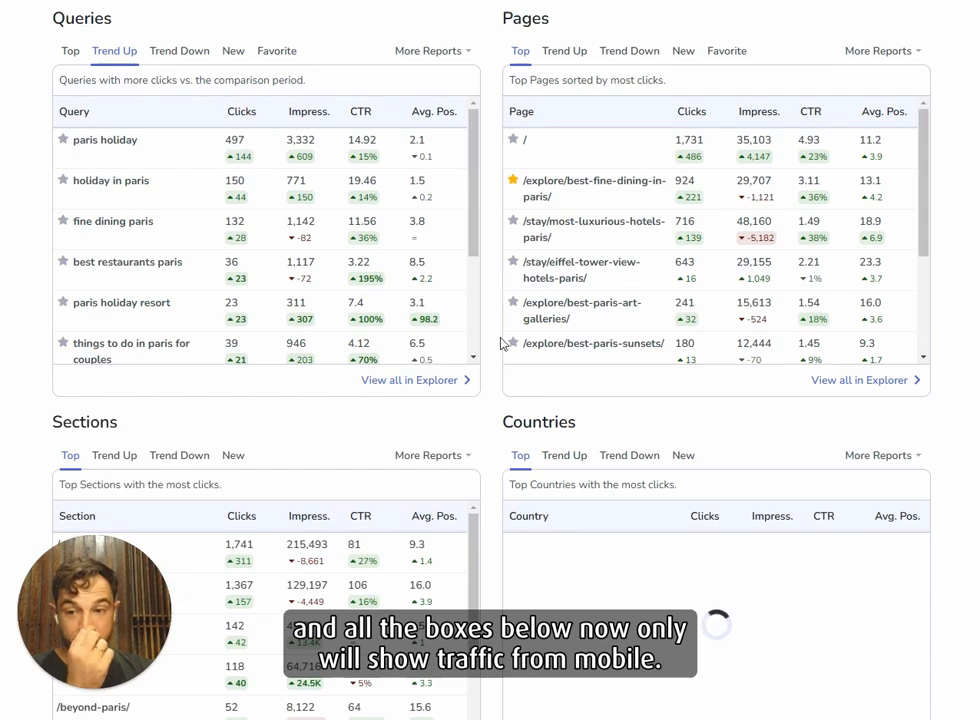
{"action": "scroll", "coordinate": [503, 341], "scroll_direction": "up", "scroll_amount": 6}
{"action": "scroll", "coordinate": [478, 270], "scroll_direction": "down", "scroll_amount": 9}
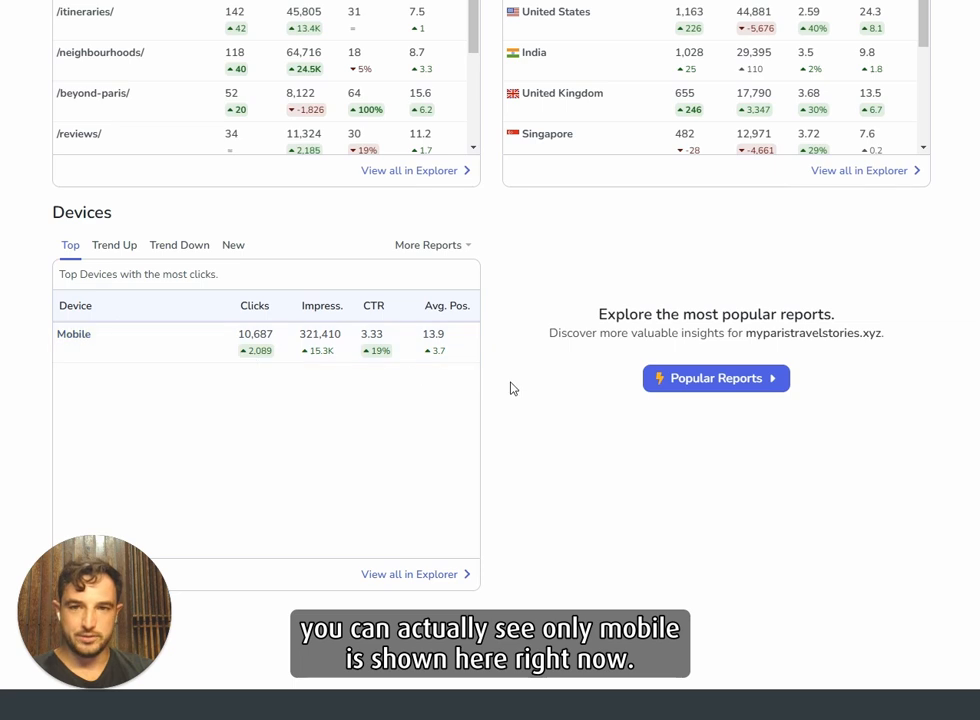
{"action": "scroll", "coordinate": [512, 389], "scroll_direction": "up", "scroll_amount": 7}
{"action": "scroll", "coordinate": [511, 388], "scroll_direction": "up", "scroll_amount": 5}
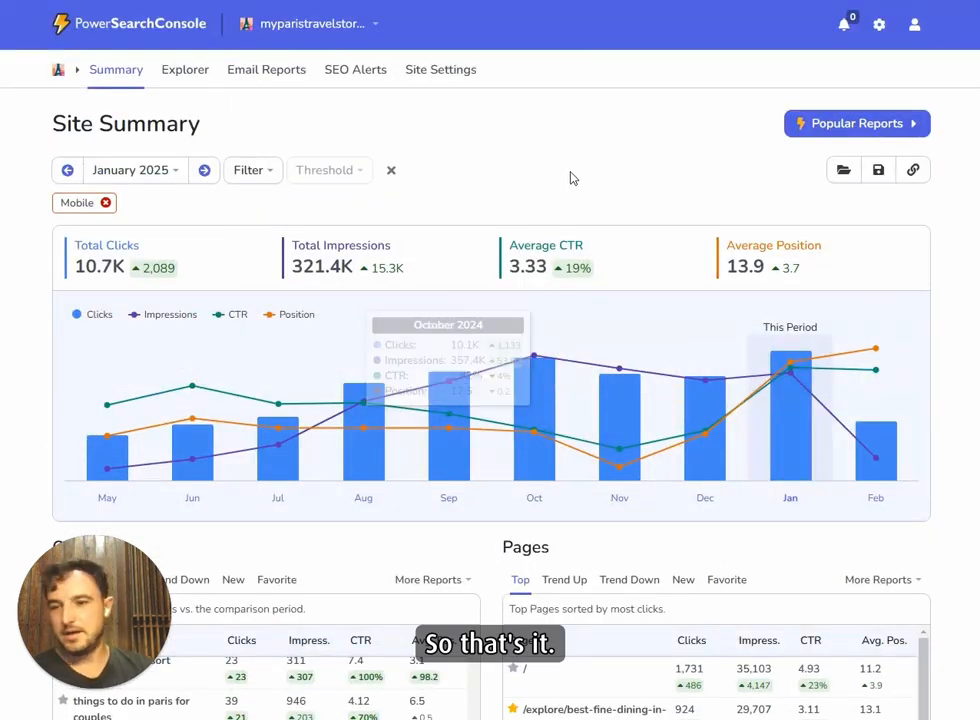